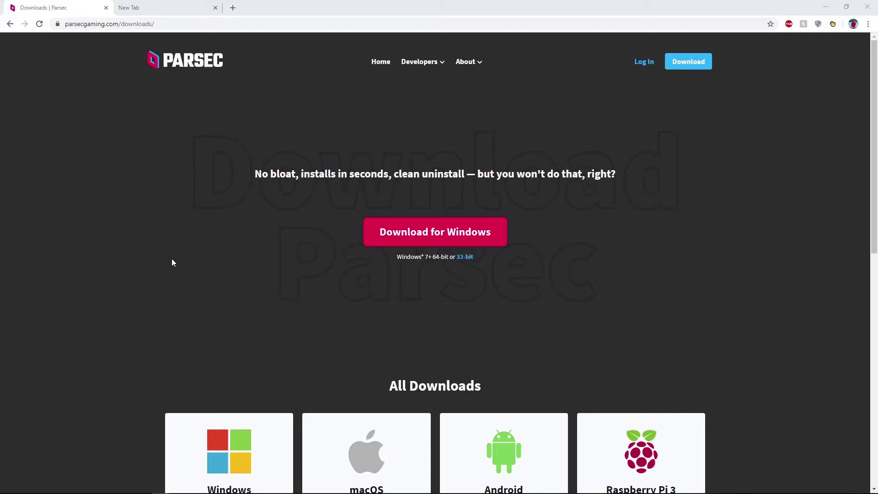
Download the Parsec Windows installer and set it to open when the download finishes.
click(401, 242)
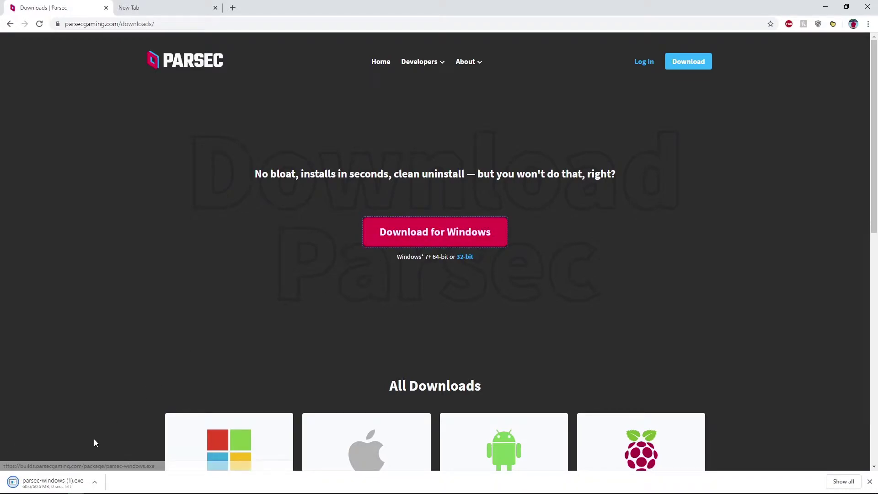
click(59, 478)
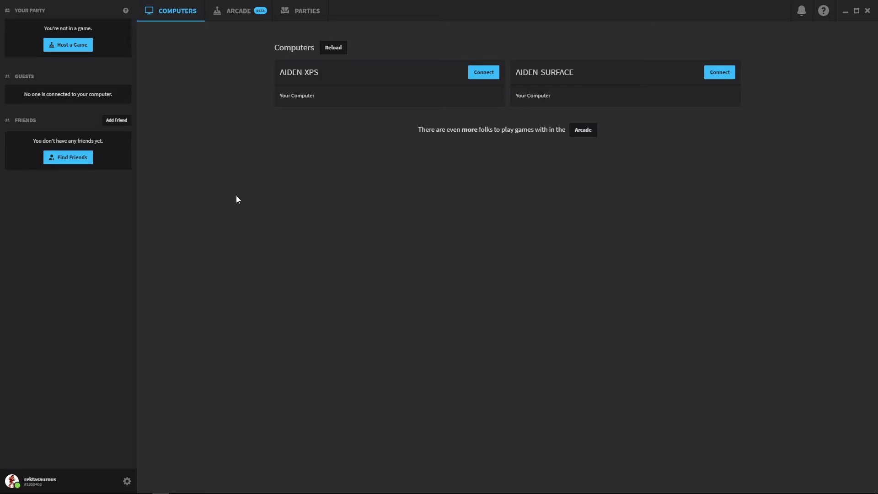
Connect to the other computer from the Parsec computer list to start streaming.
click(483, 73)
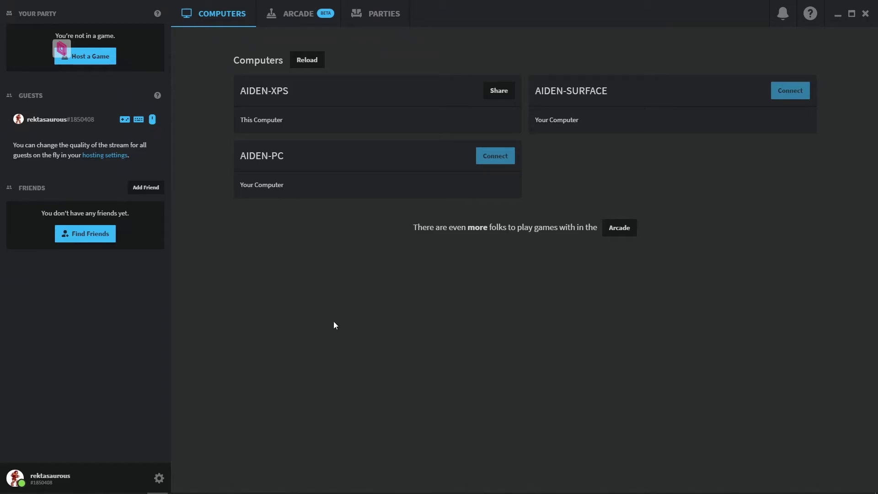
Open Parsec settings and review the Network, Keybindings and Account sections.
click(159, 478)
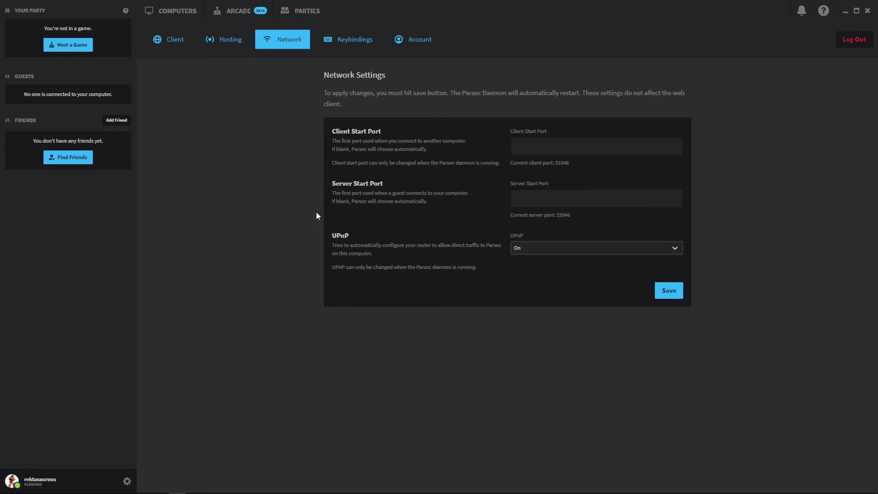
click(345, 40)
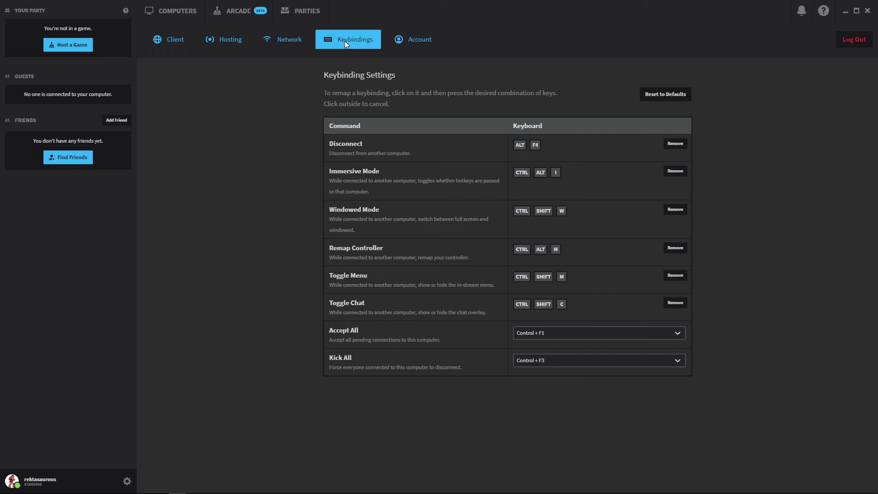
click(414, 43)
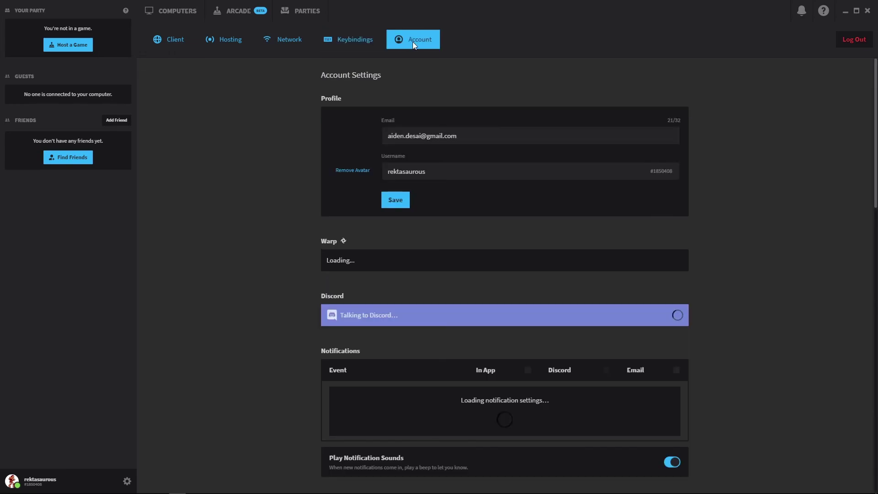
scroll(253, 212, down, 2)
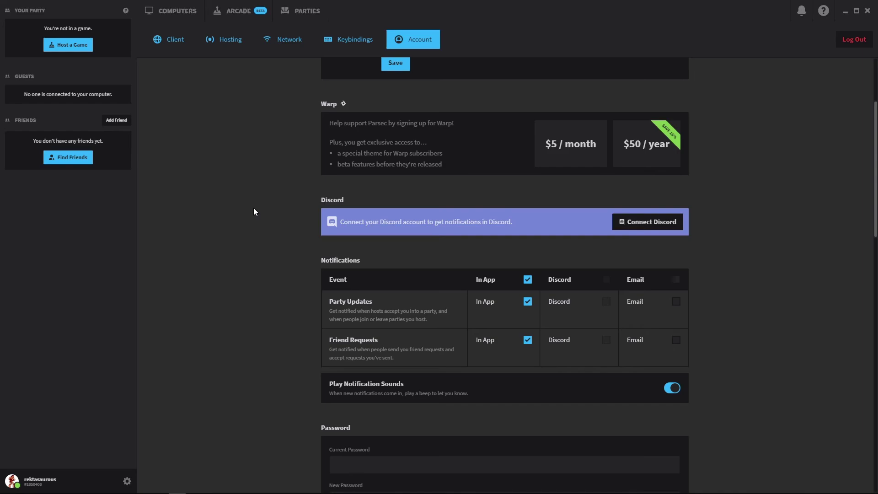
Return to the COMPUTERS list showing this PC and the Surface.
click(177, 10)
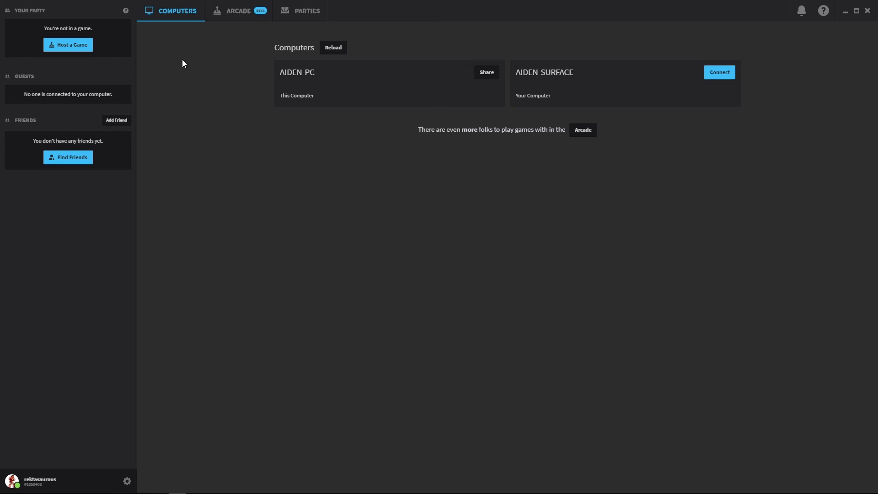